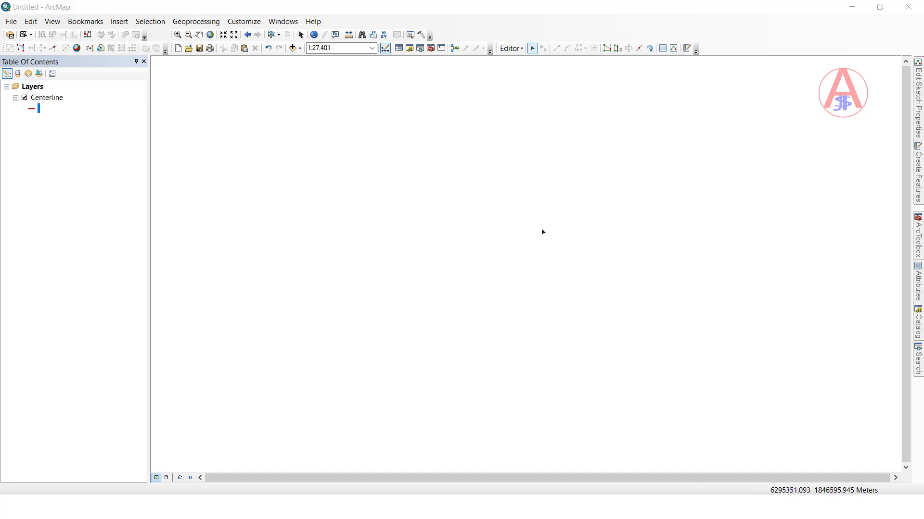
Choose the Centerline template and sketch the first five vertices from lower left across the top.
left_click(687, 49)
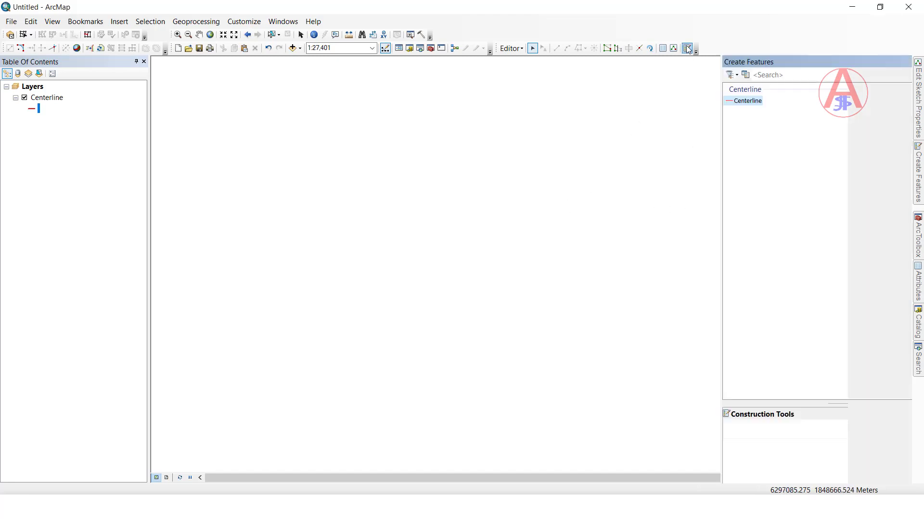
left_click(620, 101)
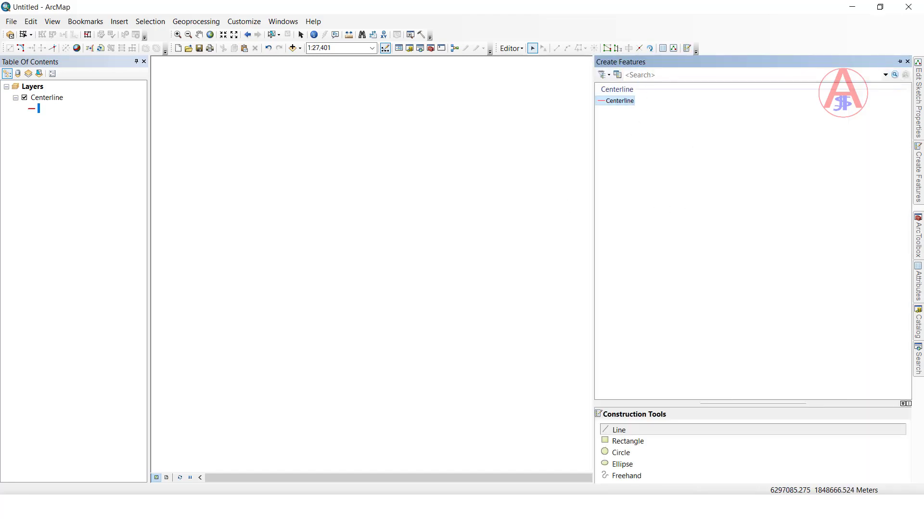
left_click(171, 283)
left_click(214, 207)
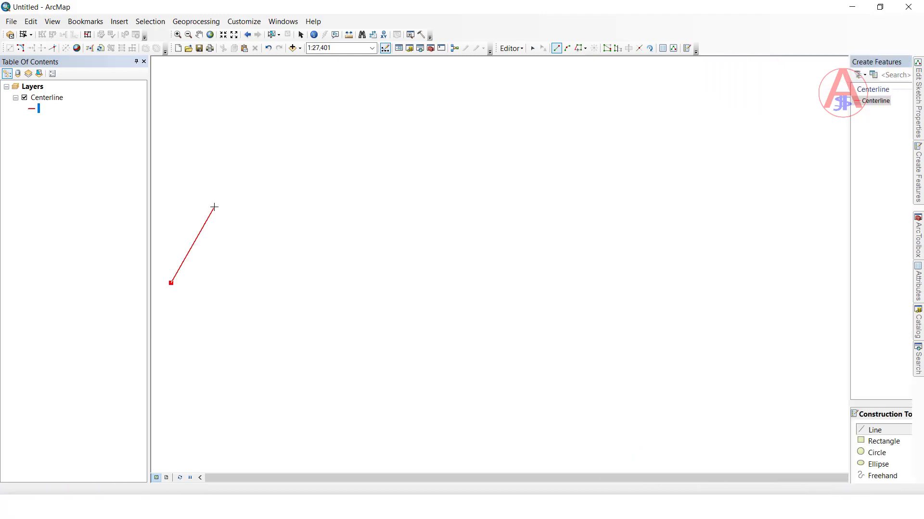
left_click(248, 141)
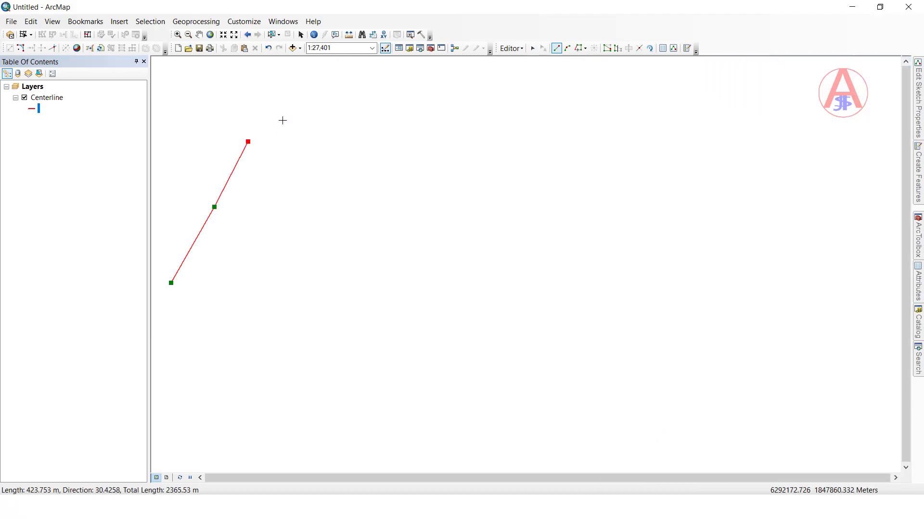
left_click(363, 137)
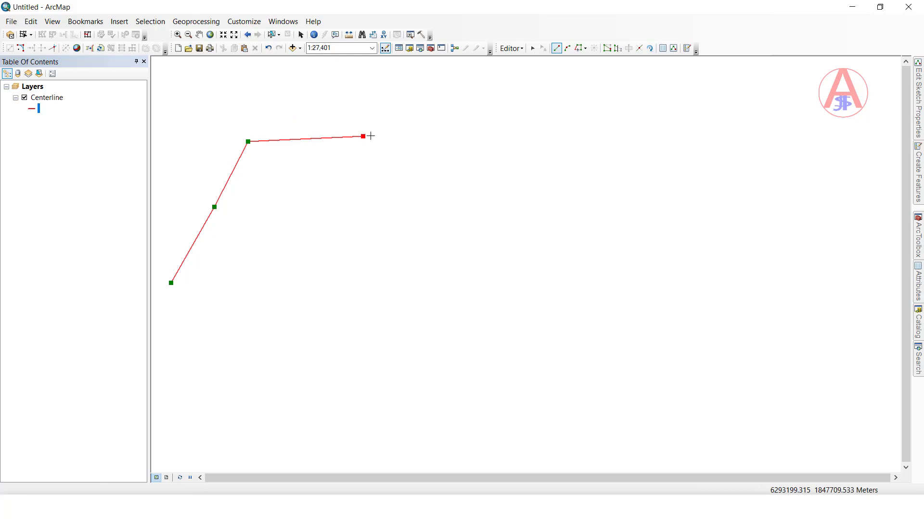
left_click(484, 155)
Continue the line down the right side and back toward the centre, finishing at the twelfth vertex.
left_click(626, 182)
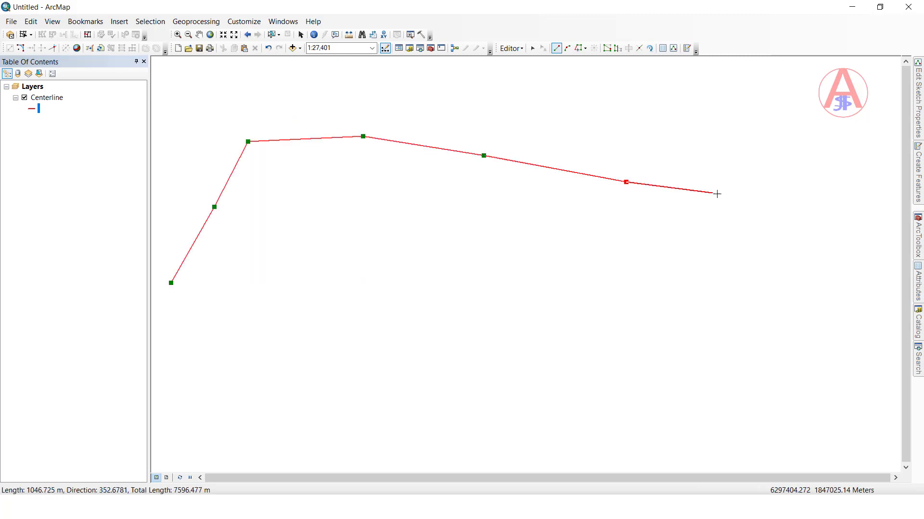
left_click(731, 199)
left_click(702, 287)
left_click(565, 405)
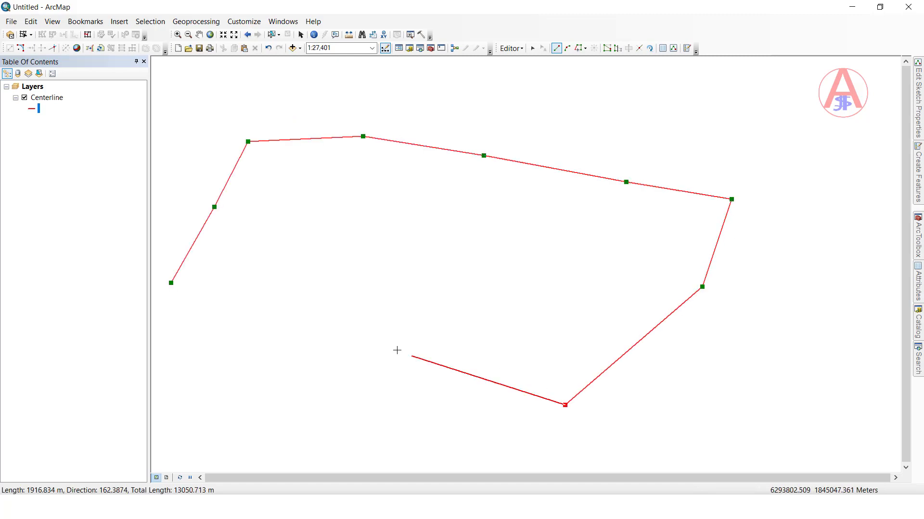
left_click(342, 341)
left_click(546, 234)
double_click(587, 316)
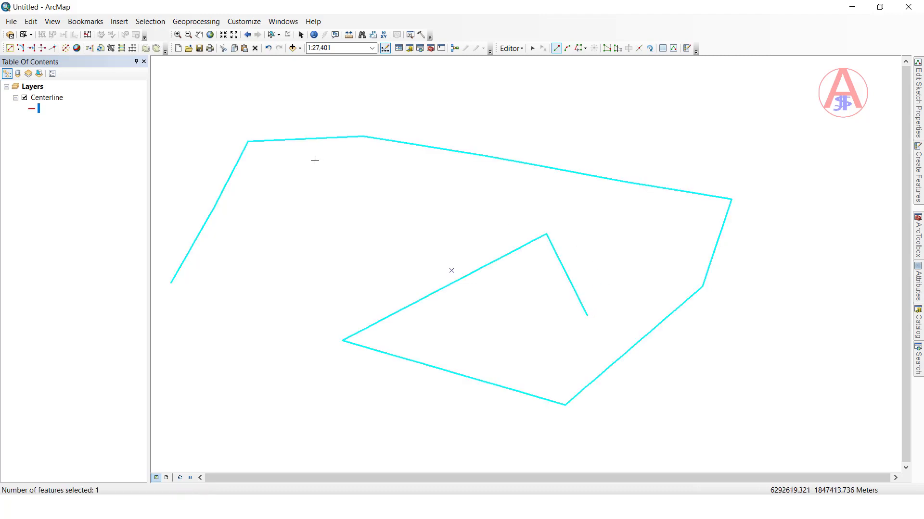
Open the new Centerline line's vertices with the Edit tool and list their X/Y coordinates in Sketch Properties.
left_click(532, 48)
left_click(501, 152)
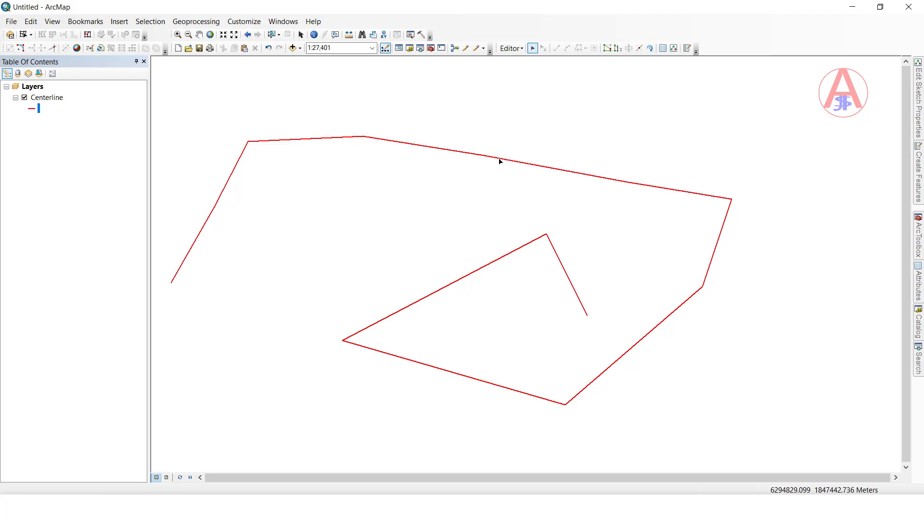
double_click(499, 162)
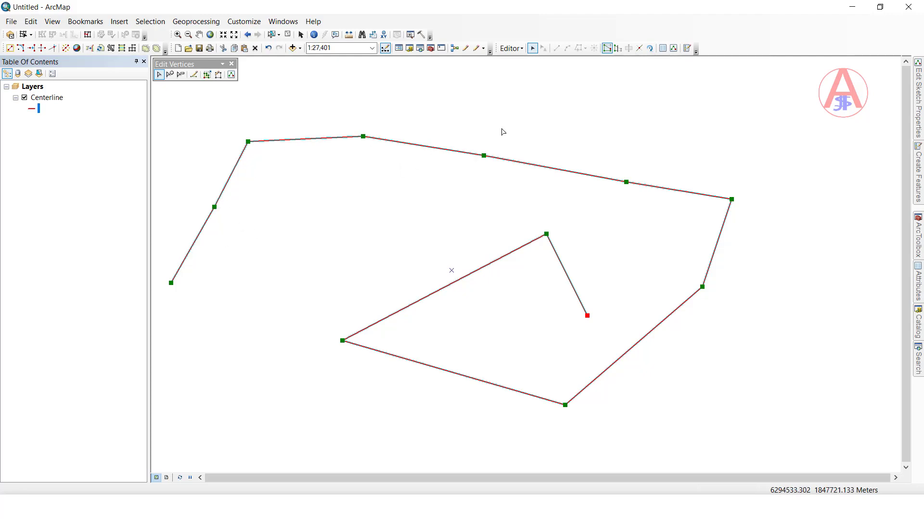
left_click(673, 48)
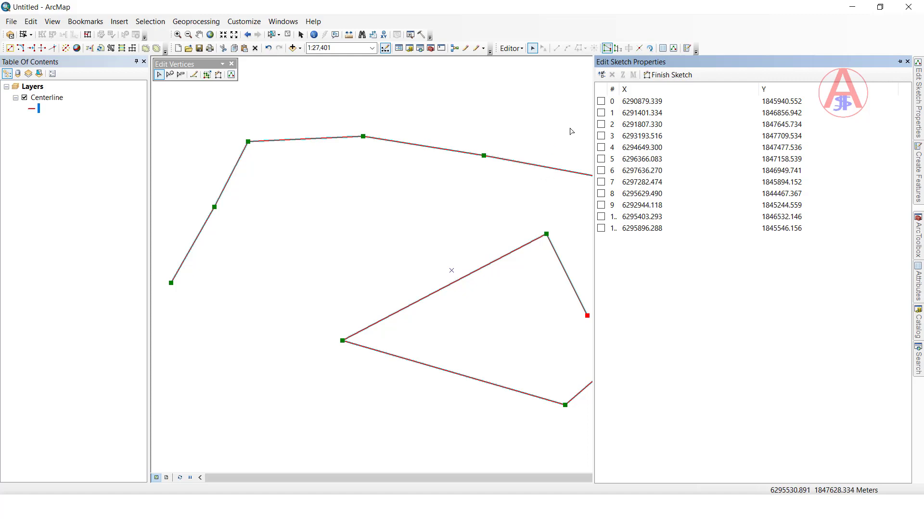
Close the Edit Sketch Properties window and finish the vertex sketch on the Centerline line.
left_click(907, 62)
left_click(584, 155)
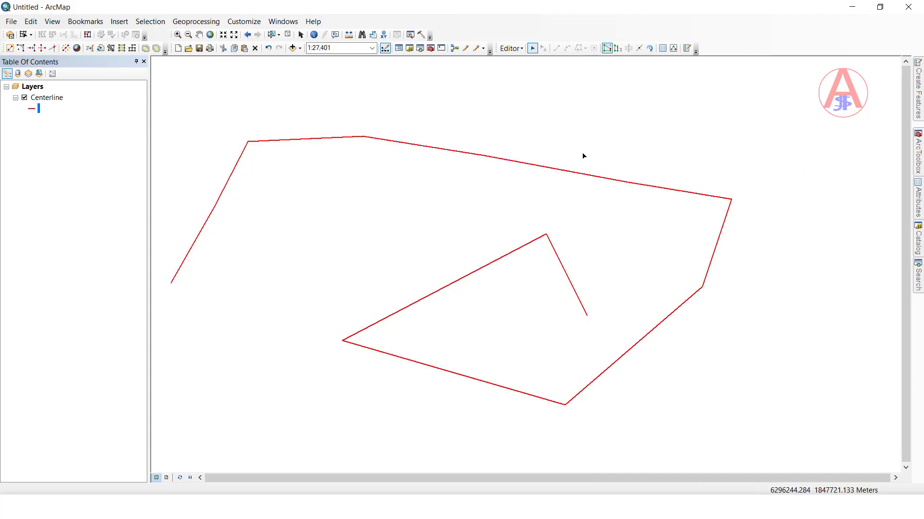
double_click(555, 254)
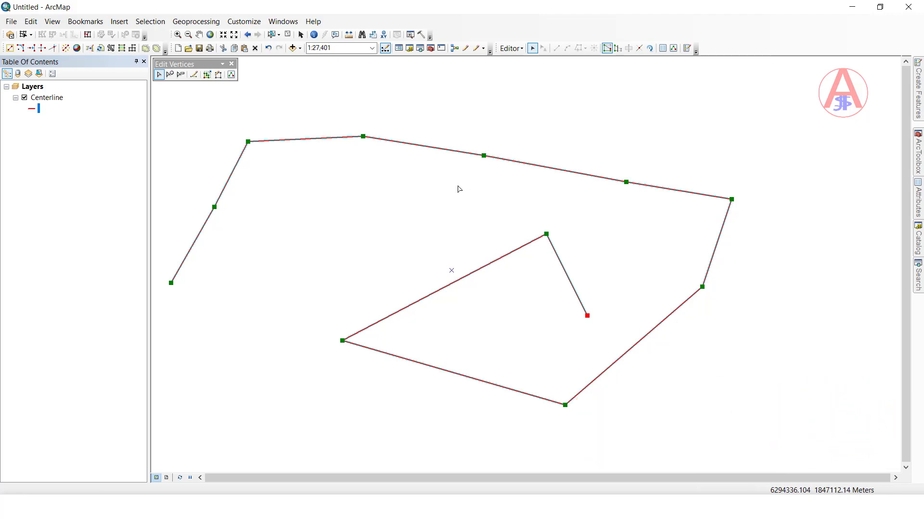
left_click(440, 185)
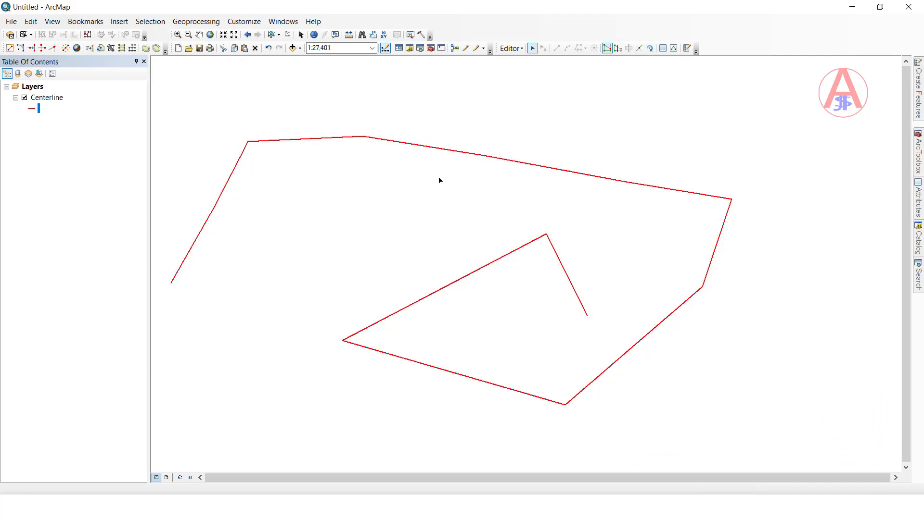
double_click(464, 153)
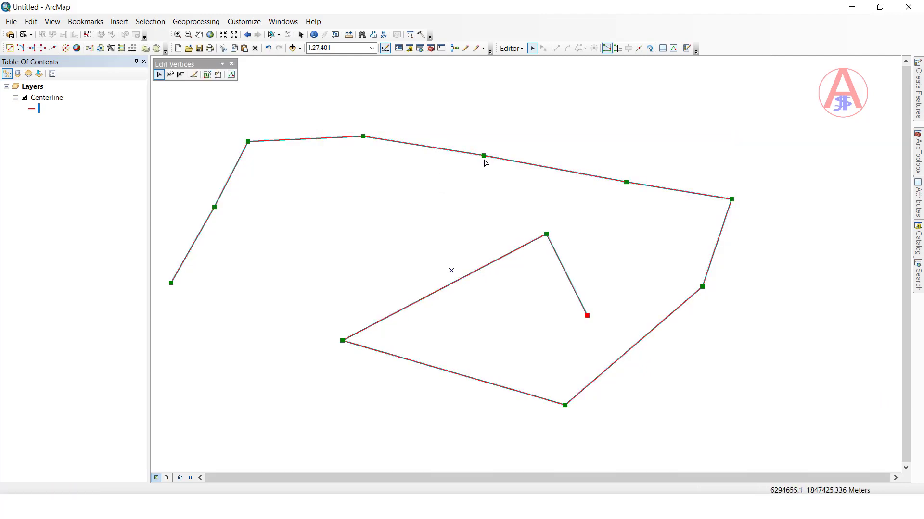
left_click(534, 119)
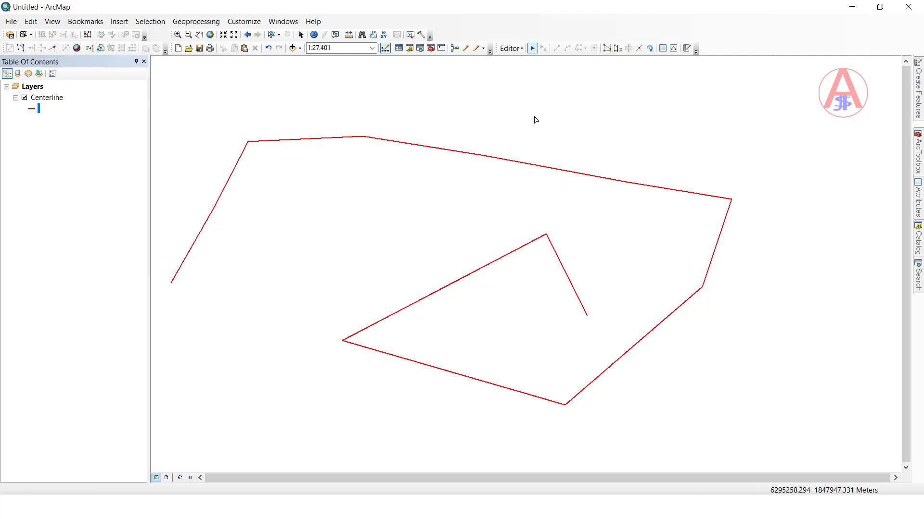
Save the Centerline edits and stop the editing session from the Editor menu.
left_click(510, 48)
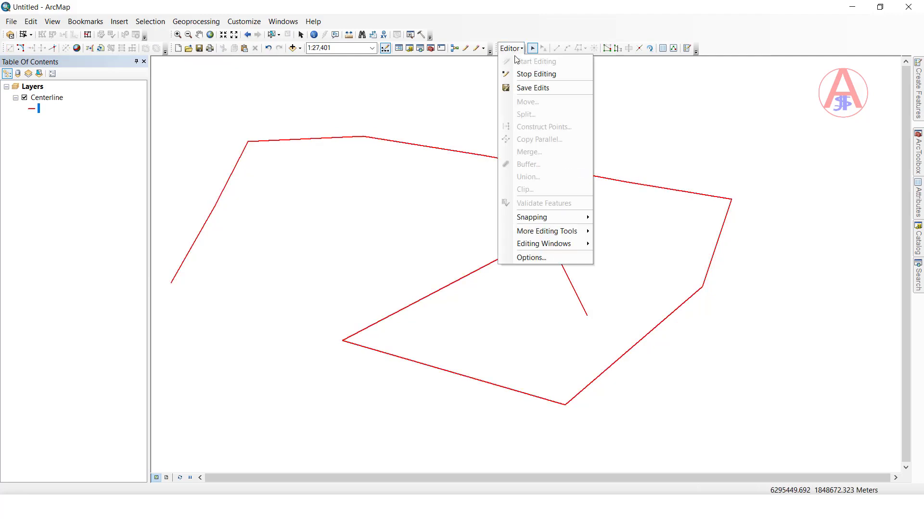
left_click(521, 88)
left_click(511, 48)
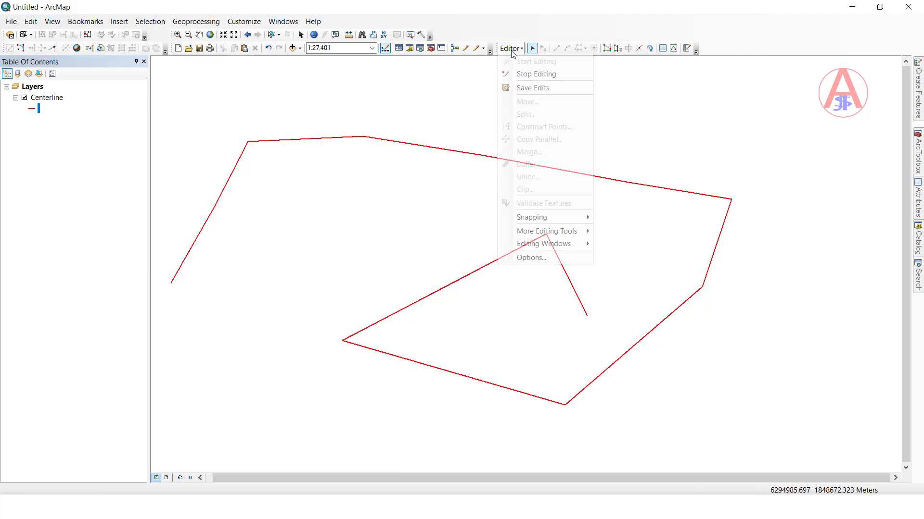
left_click(529, 74)
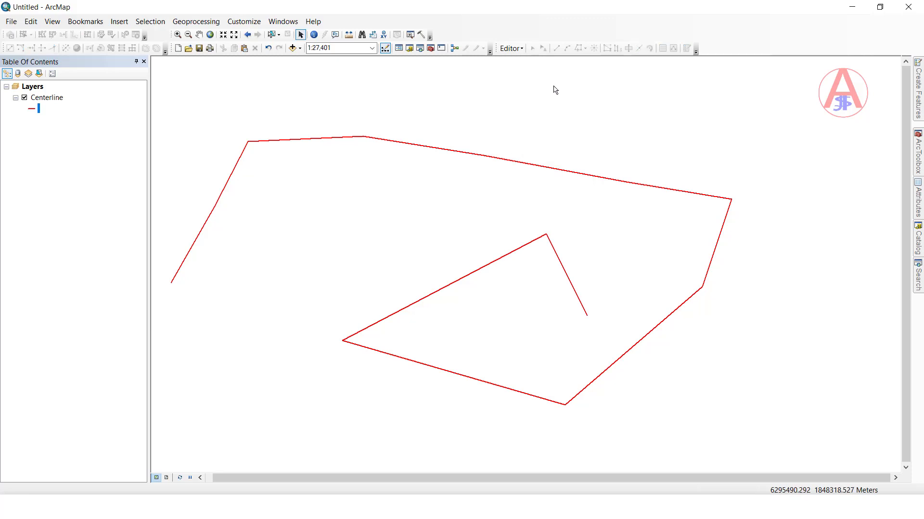
Search for 'split line' and open the Split Line At Vertices tool from the results.
left_click(421, 49)
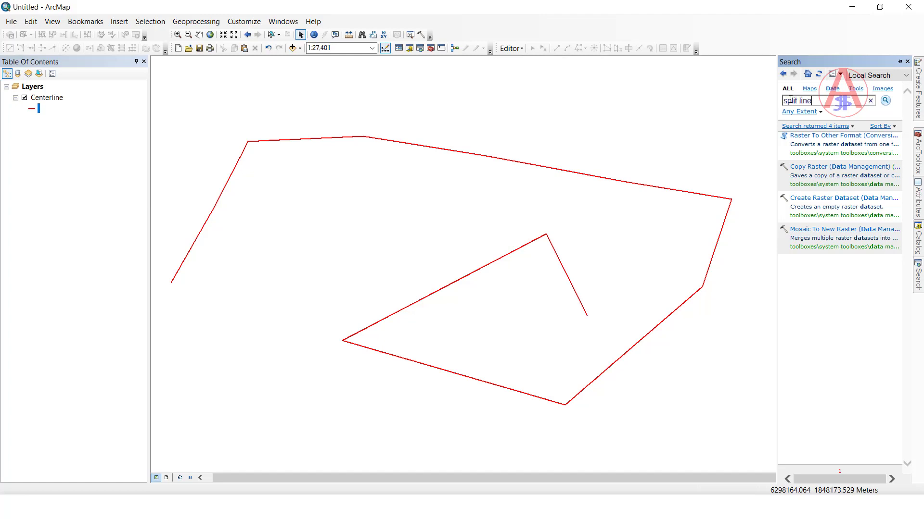
type("split line")
key("Return")
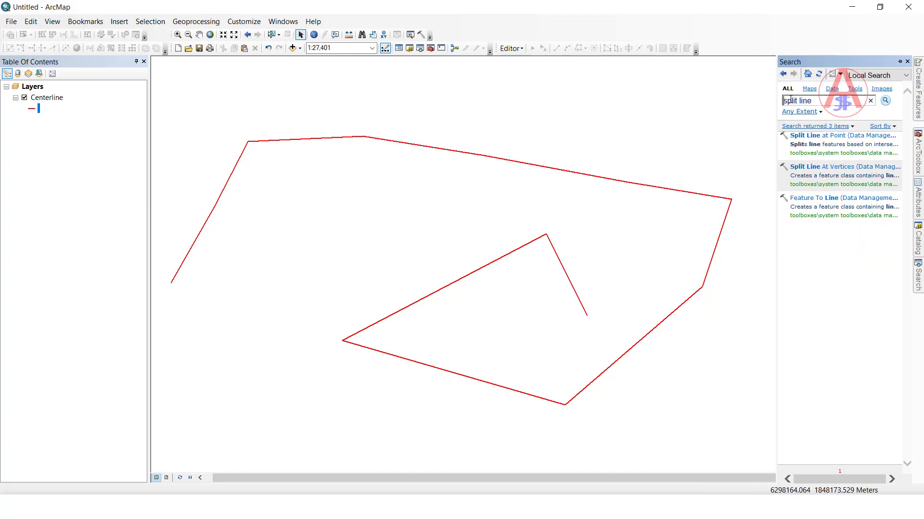
left_click(835, 172)
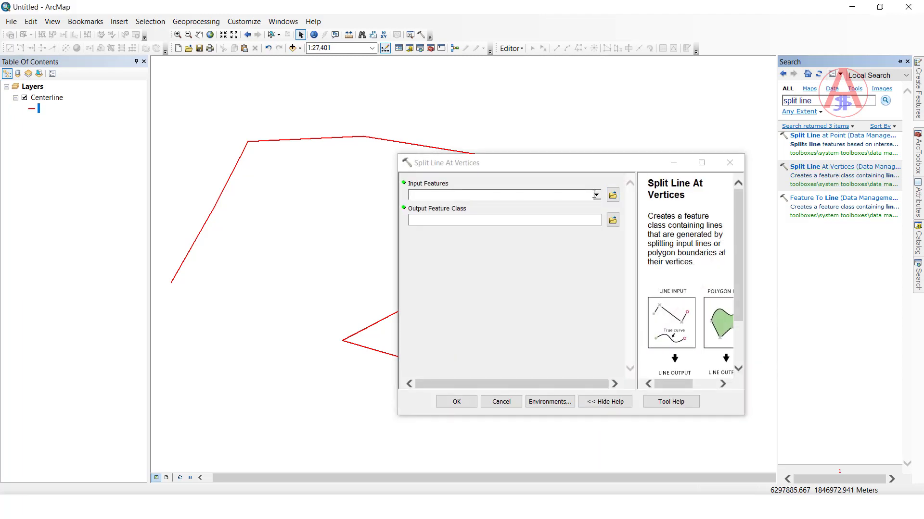
Run Split Line At Vertices on Centerline, writing the output as 'split' in D:\Temp\JastGIS.gdb.
left_click(596, 194)
left_click(647, 313)
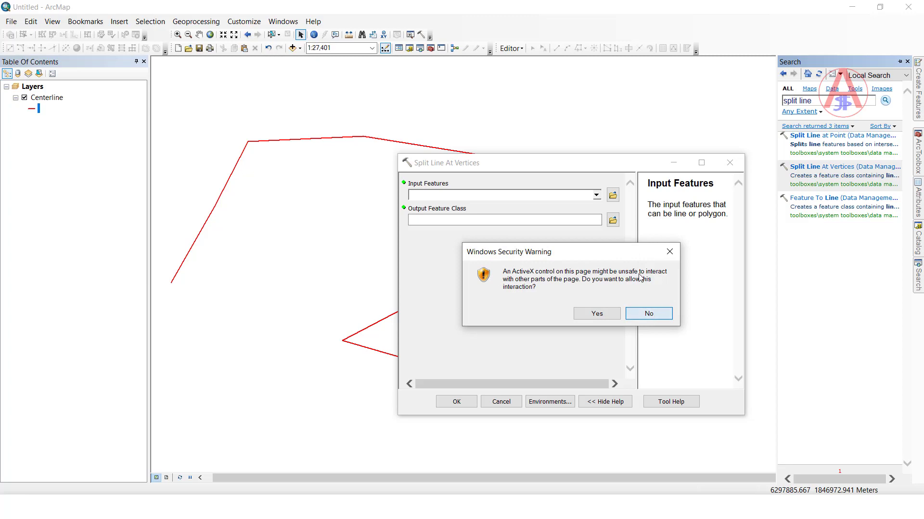
left_click(596, 195)
left_click(452, 210)
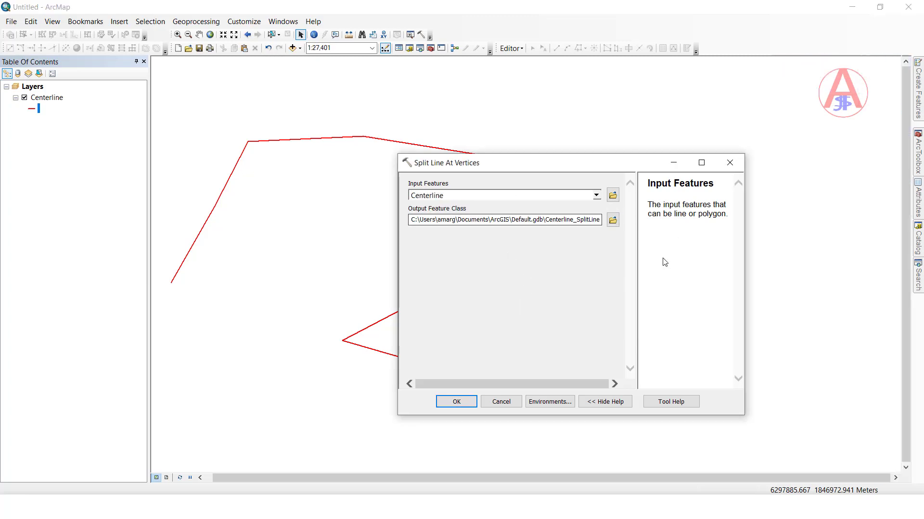
left_click(613, 222)
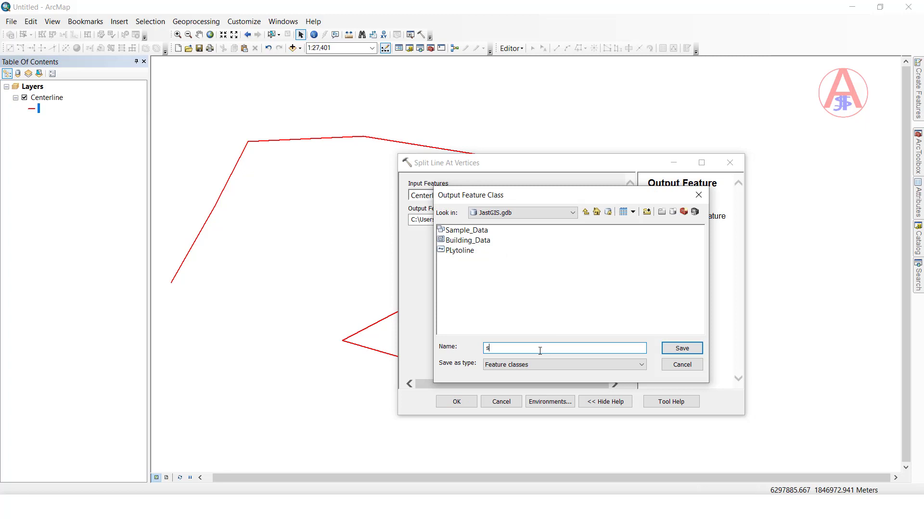
type("split")
key("Return")
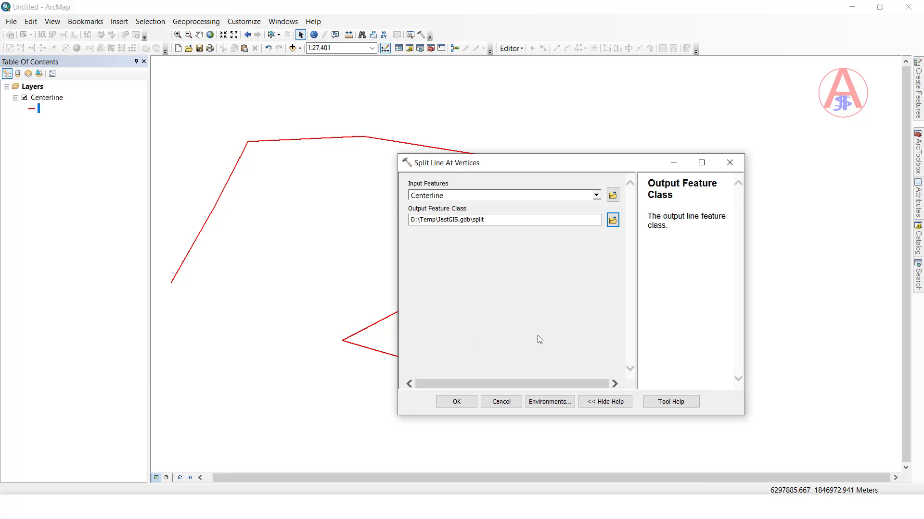
left_click(456, 402)
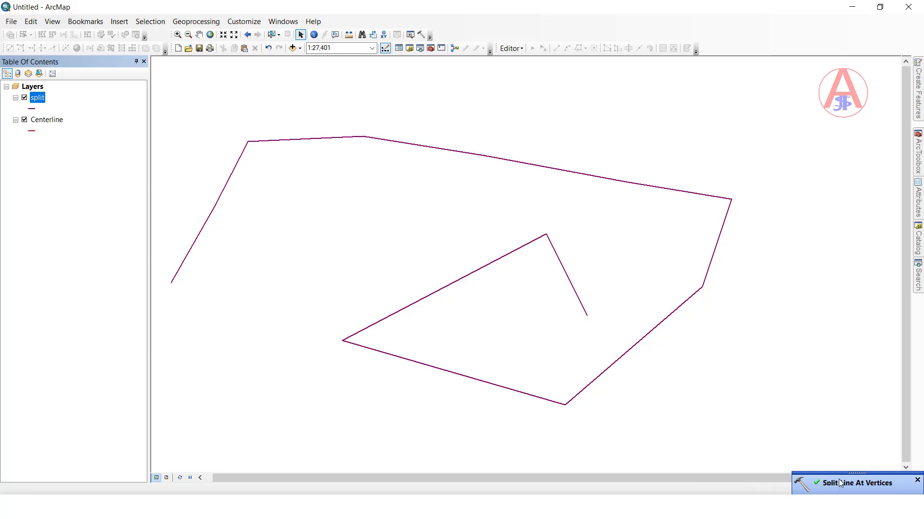
Give the split layer a blue line symbol with width 2.
left_click(30, 109)
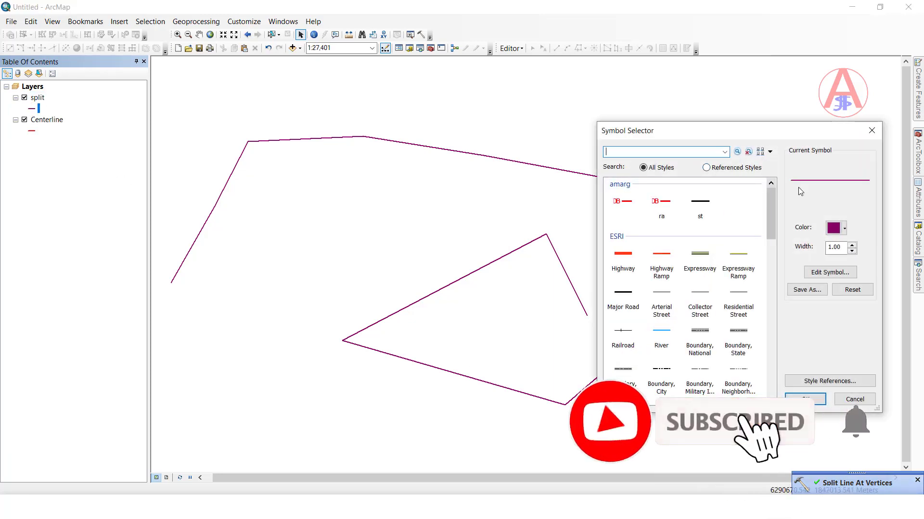
left_click(843, 228)
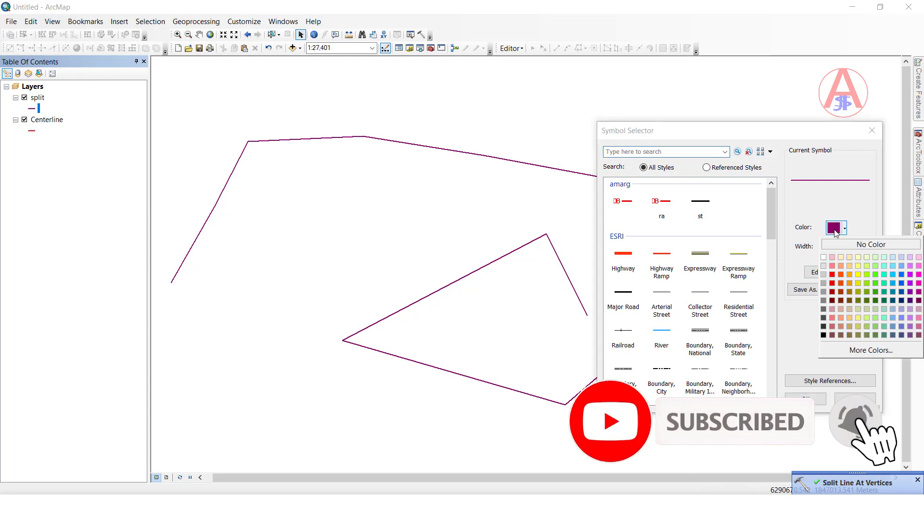
left_click(896, 276)
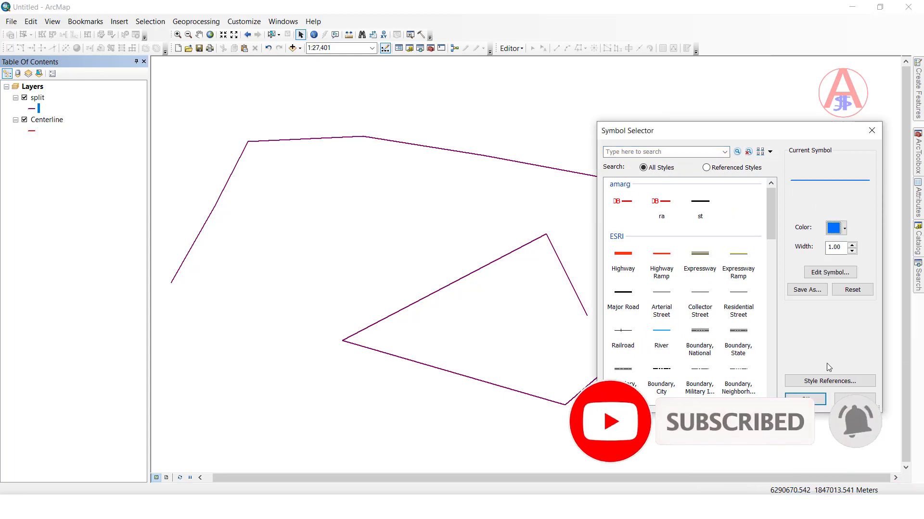
left_click(851, 245)
left_click(817, 402)
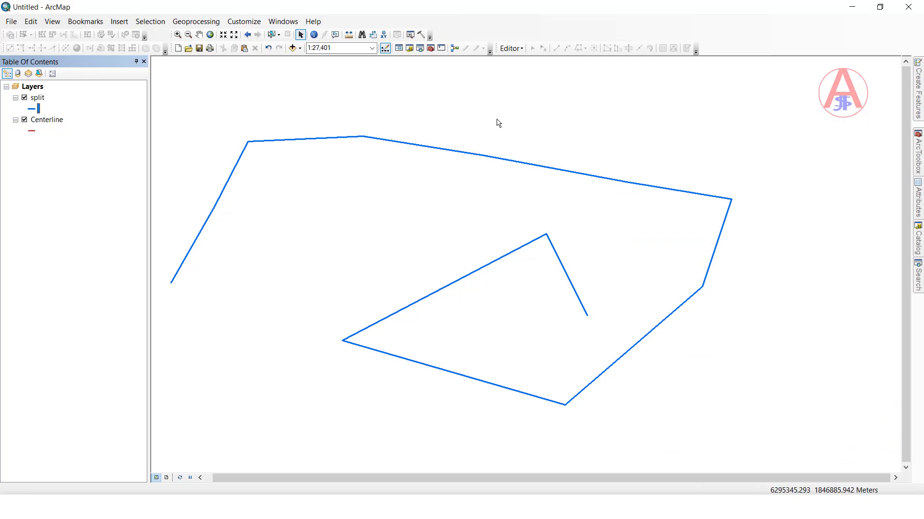
Start editing via Centerline's Edit Features menu, then turn Centerline off and split on.
left_click(514, 48)
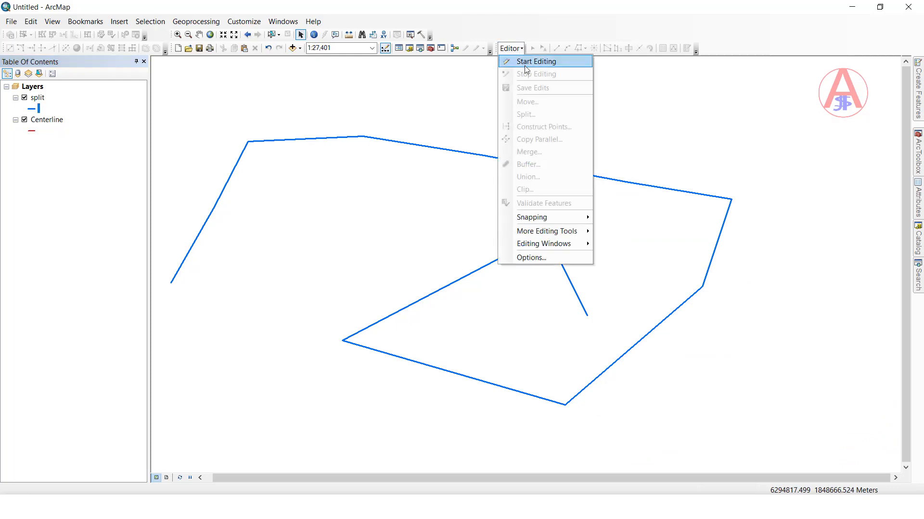
left_click(660, 99)
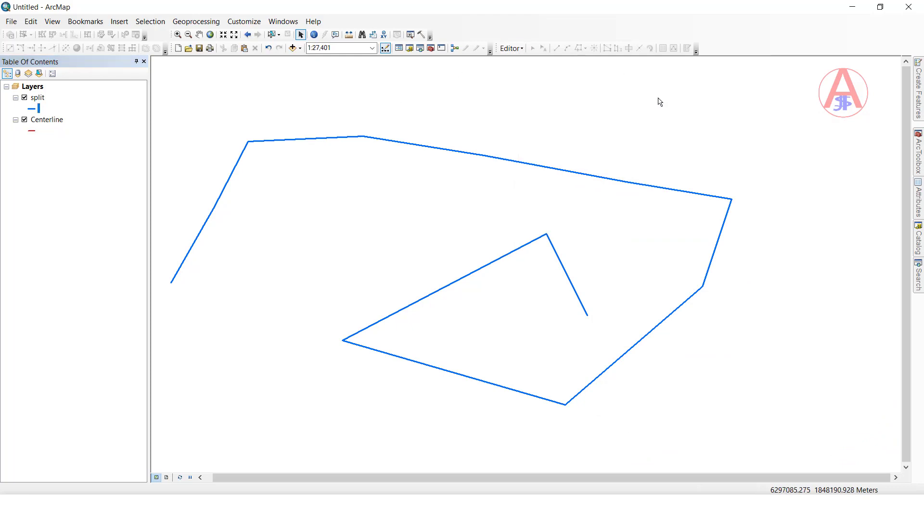
left_click(25, 98)
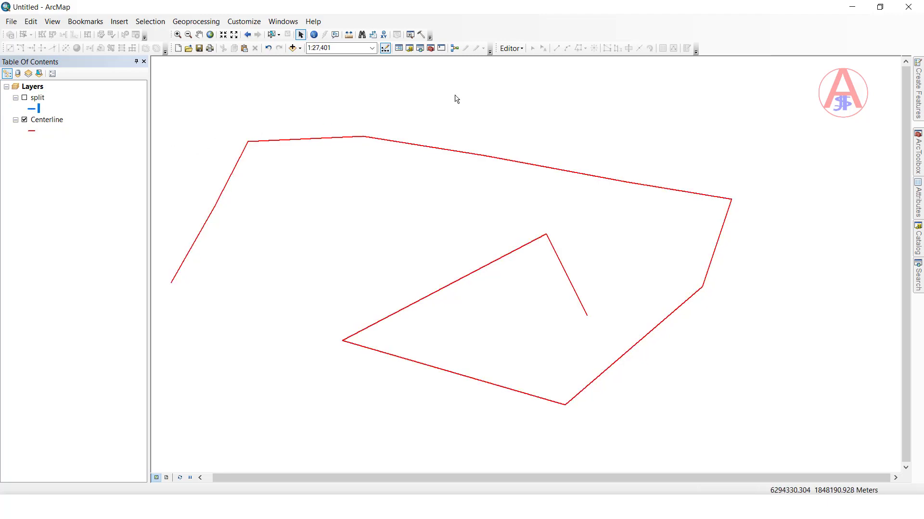
right_click(51, 120)
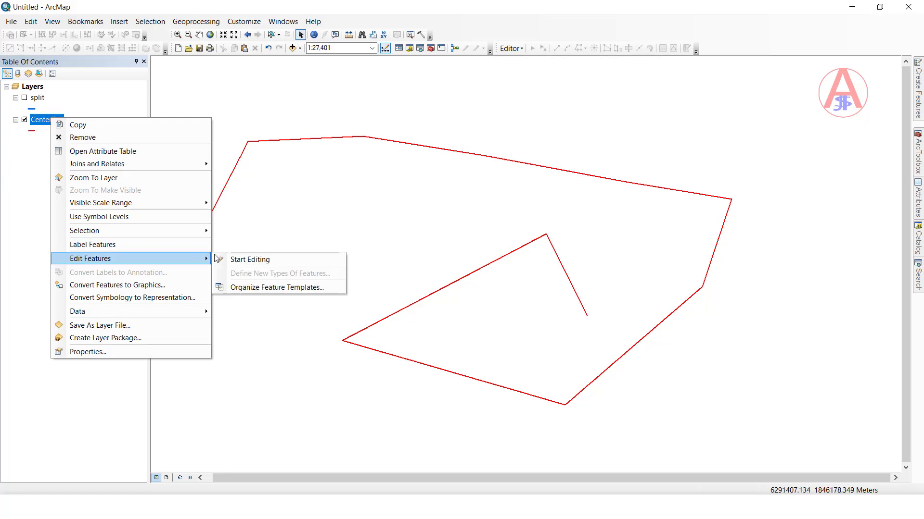
left_click(226, 260)
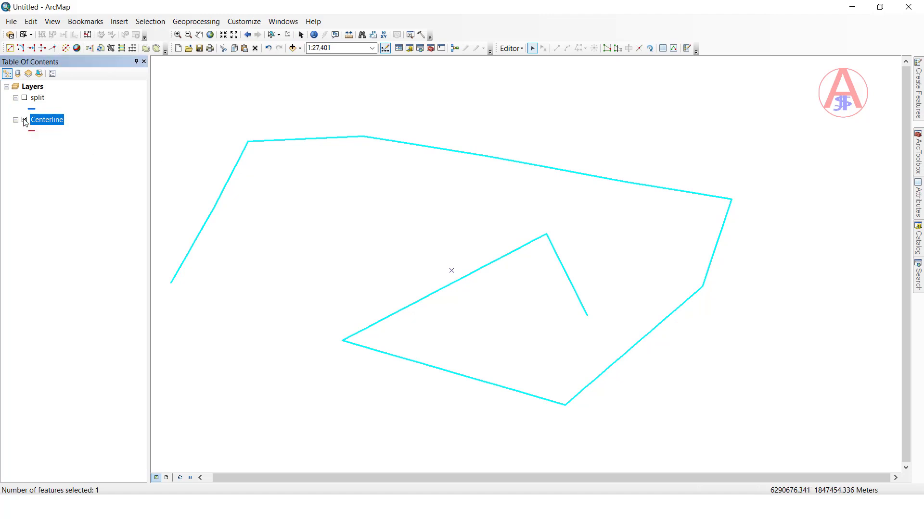
left_click(24, 120)
left_click(24, 97)
Dismiss split's context menu and select the top pieces of the split line one at a time.
right_click(37, 98)
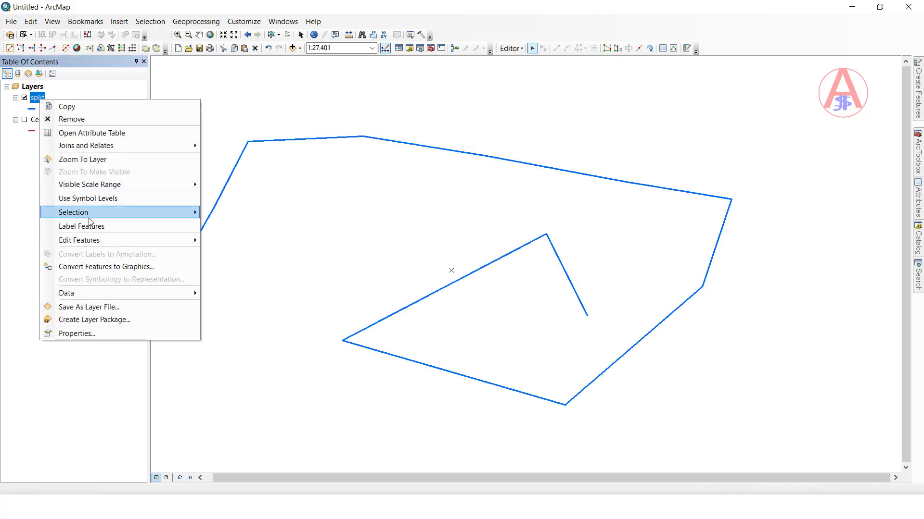
mouse_move(91, 240)
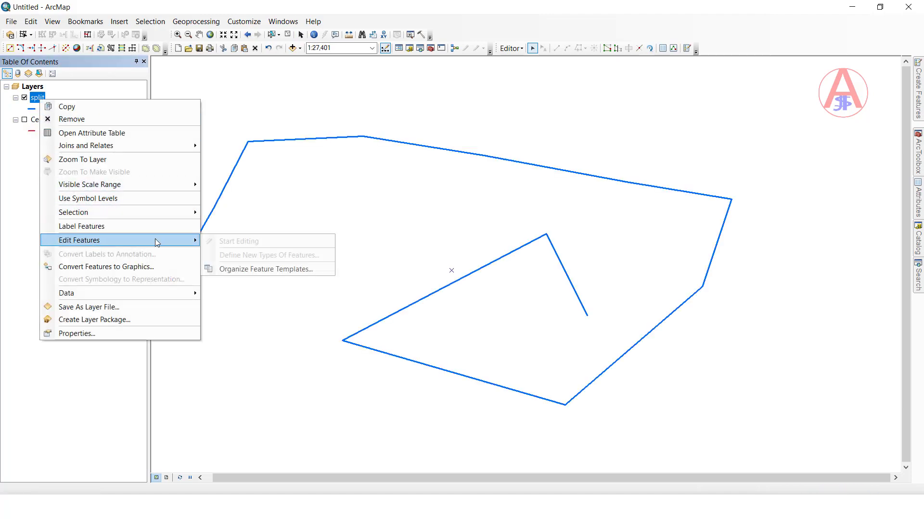
left_click(258, 196)
left_click_drag(424, 158, 425, 159)
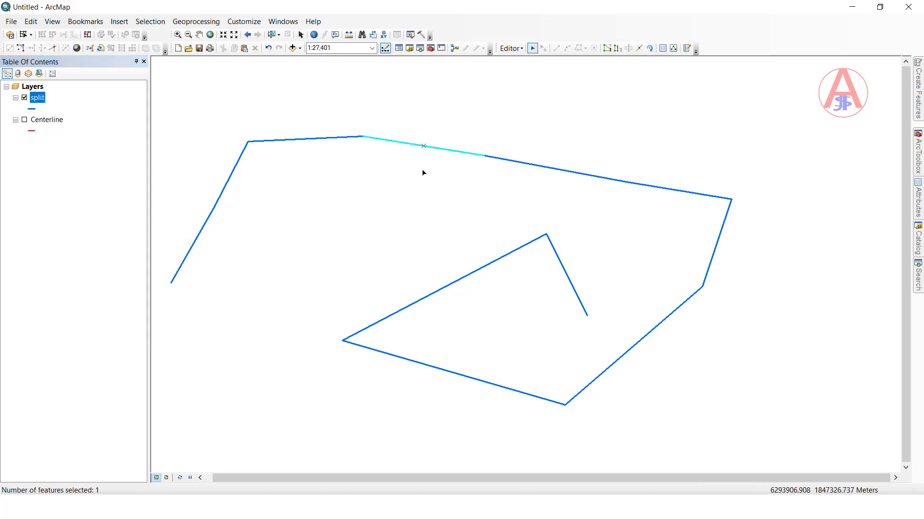
left_click(361, 165)
left_click(305, 139)
left_click(227, 178)
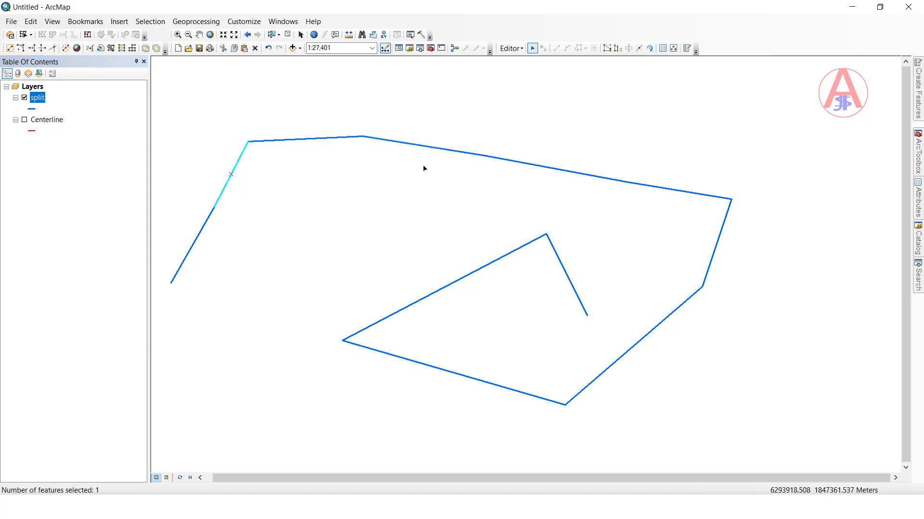
left_click(430, 158)
left_click(443, 147)
left_click(552, 167)
left_click(553, 200)
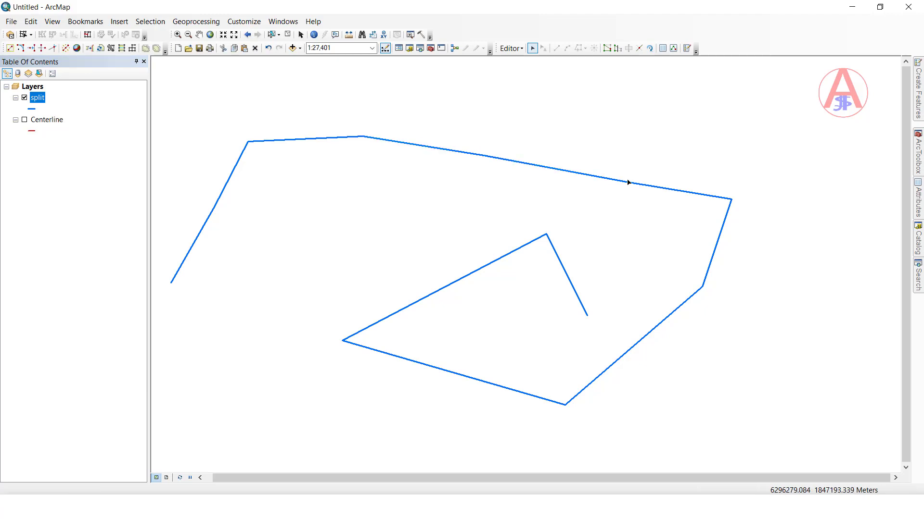
Select the right, lower-right, bottom and diagonal split pieces individually, then turn Centerline back on.
left_click(630, 183)
left_click(649, 218)
left_click(717, 242)
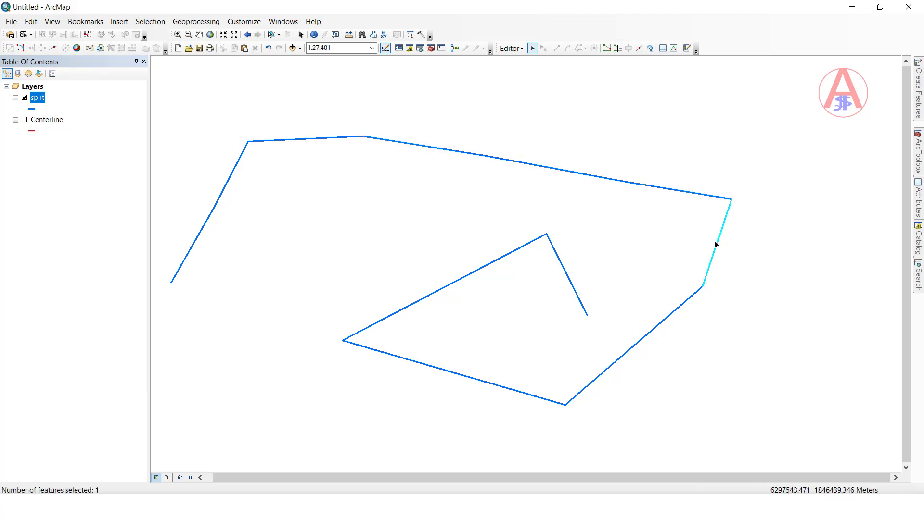
left_click(676, 264)
left_click(649, 333)
left_click_drag(546, 351, 491, 404)
left_click(489, 399)
left_click(415, 303)
left_click(280, 231)
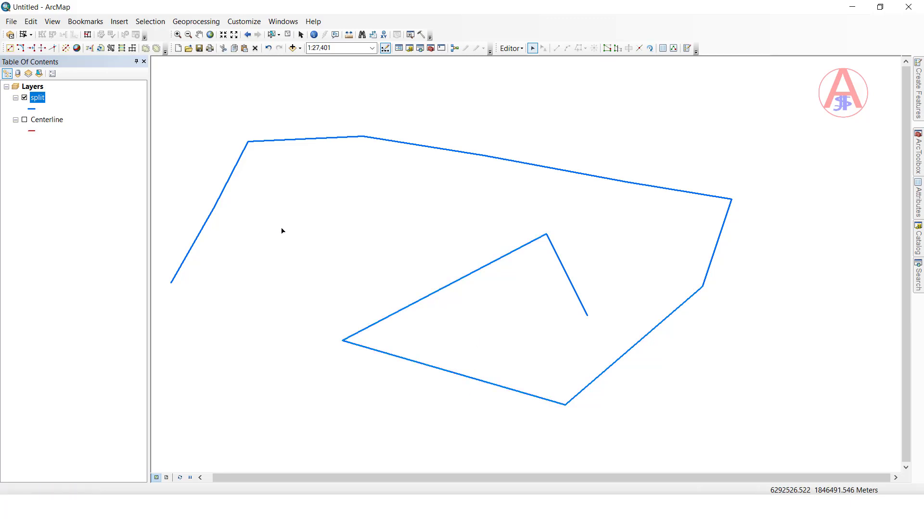
left_click(25, 120)
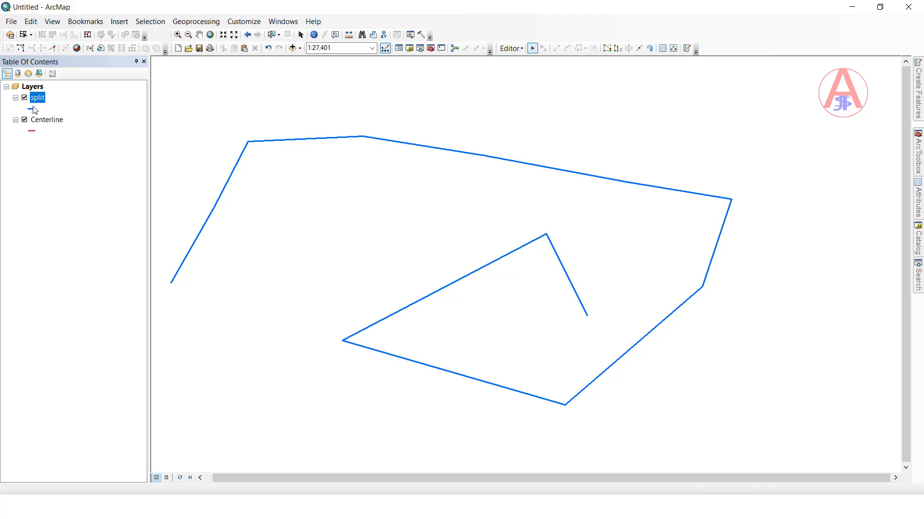
Move Centerline above split in the Table of Contents and widen split's lines to width 5.
left_click_drag(33, 119, 41, 96)
left_click(33, 130)
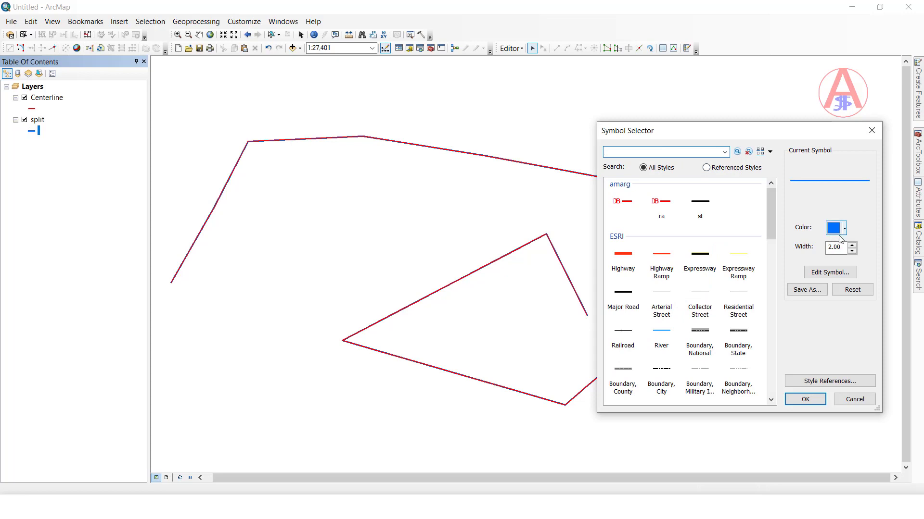
double_click(836, 247)
type("5")
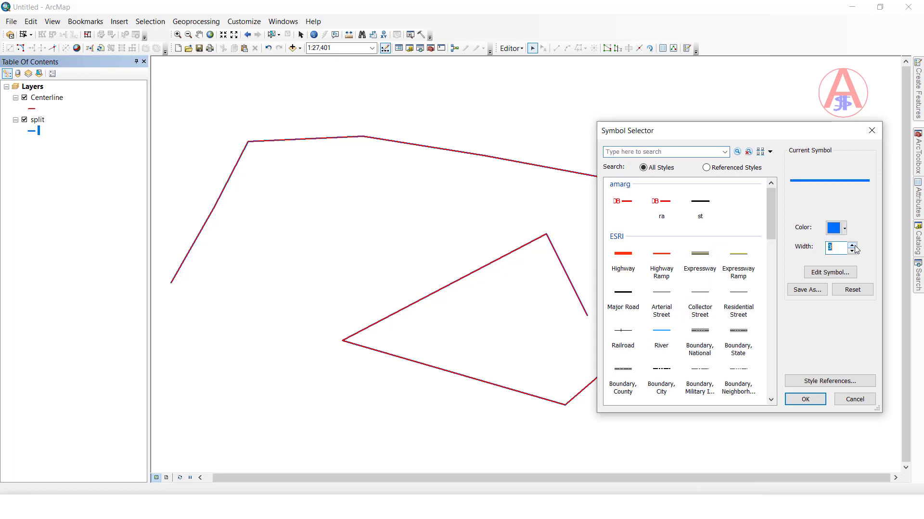
left_click(807, 401)
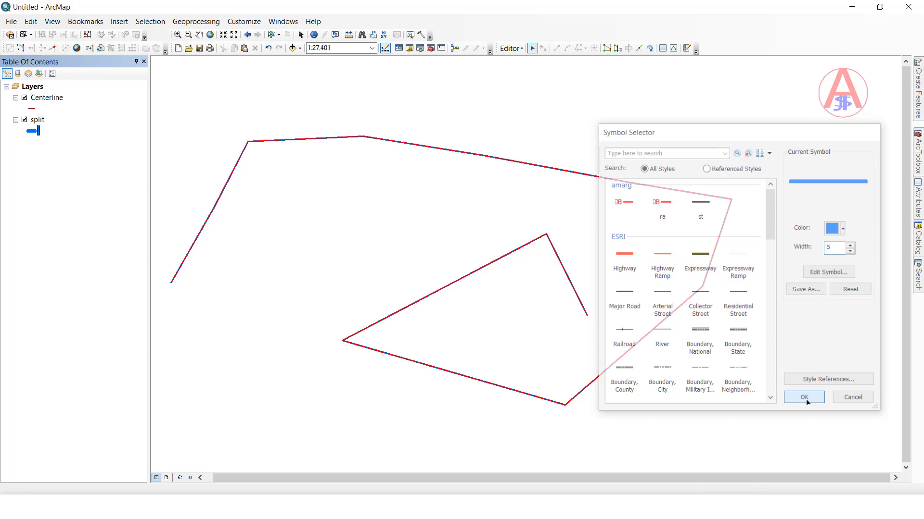
Recolour the Centerline symbol yellow and open the original line's vertices.
left_click(34, 110)
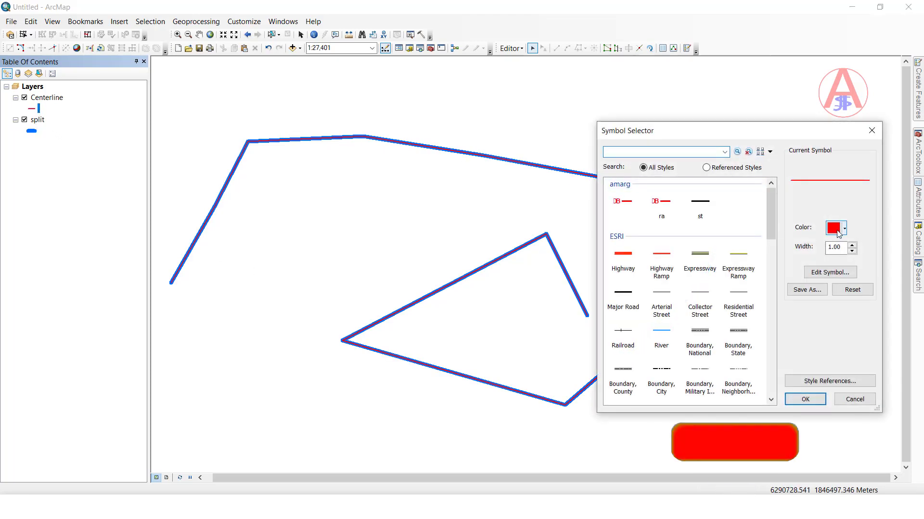
left_click(839, 230)
left_click(853, 279)
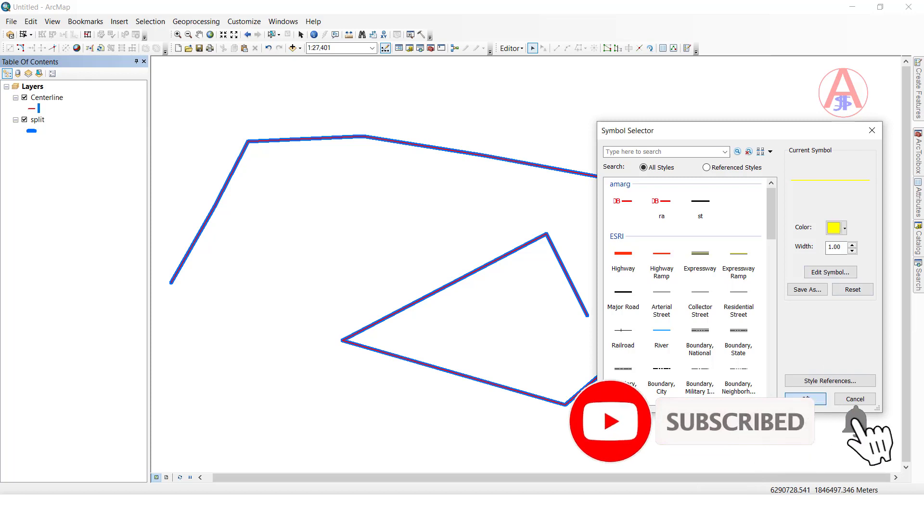
left_click(805, 399)
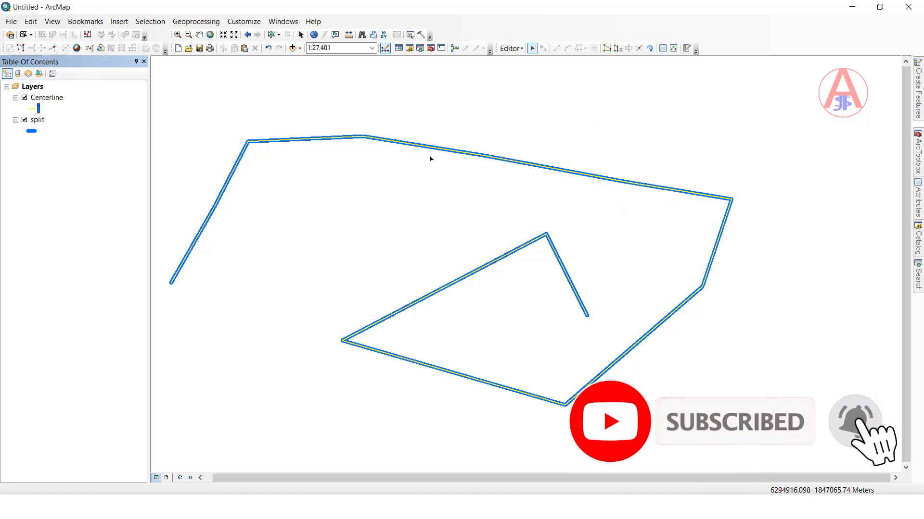
double_click(298, 140)
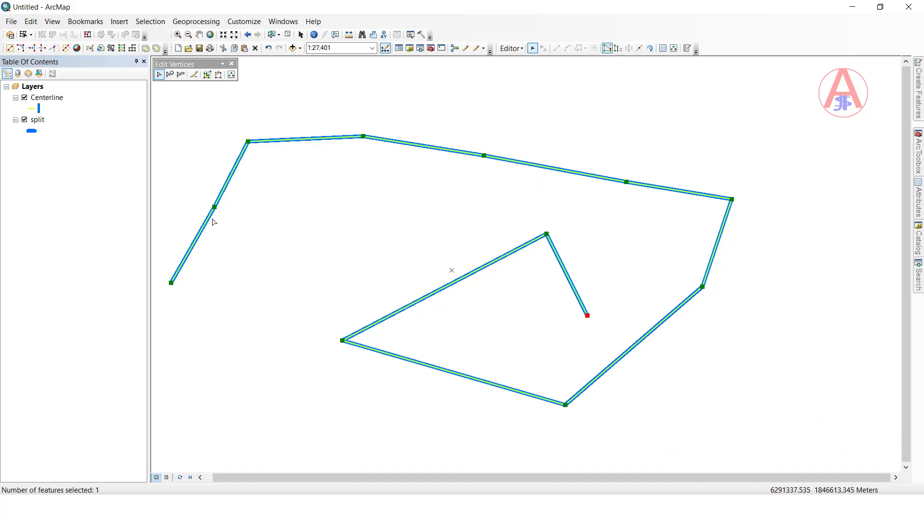
Clear the selection, toggle split off and back on, and hide Centerline.
left_click(325, 212)
left_click(27, 128)
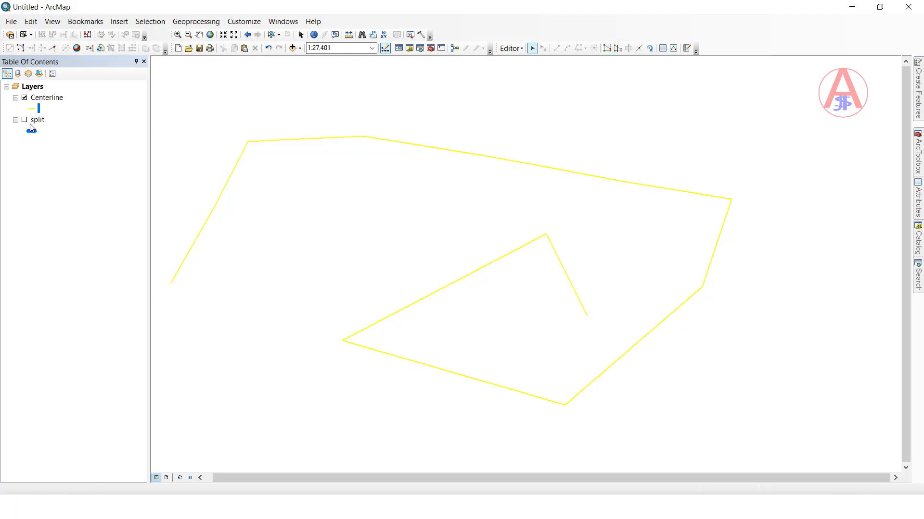
left_click(32, 129)
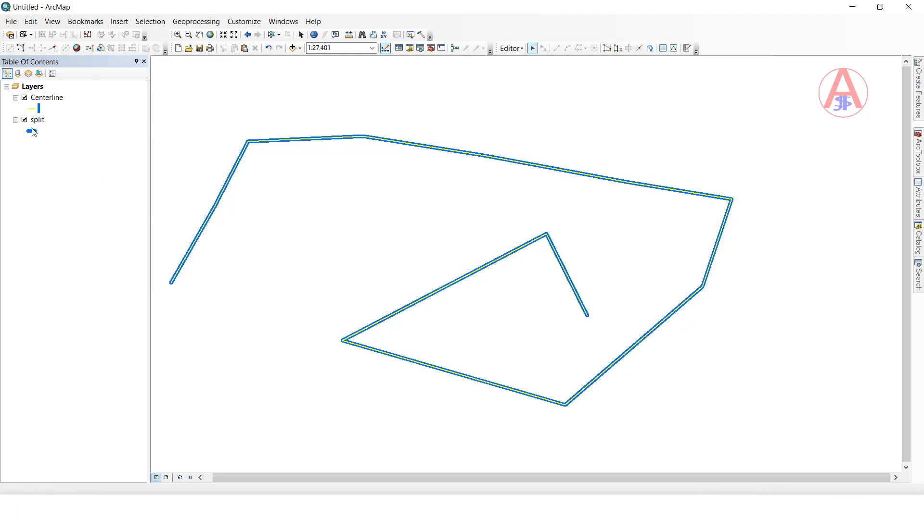
left_click(25, 98)
Select each blue split segment in turn, clockwise from the left, then clear the selection.
left_click(230, 175)
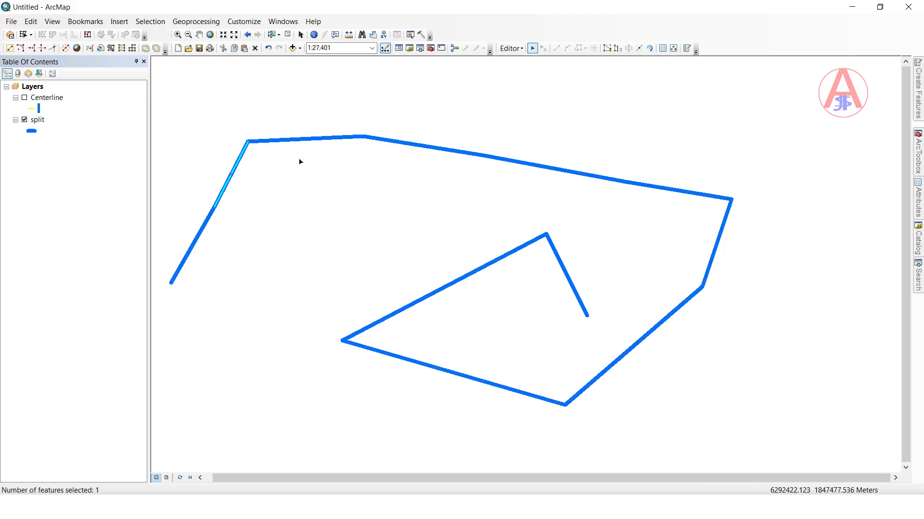
left_click(367, 136)
left_click(397, 142)
left_click(511, 169)
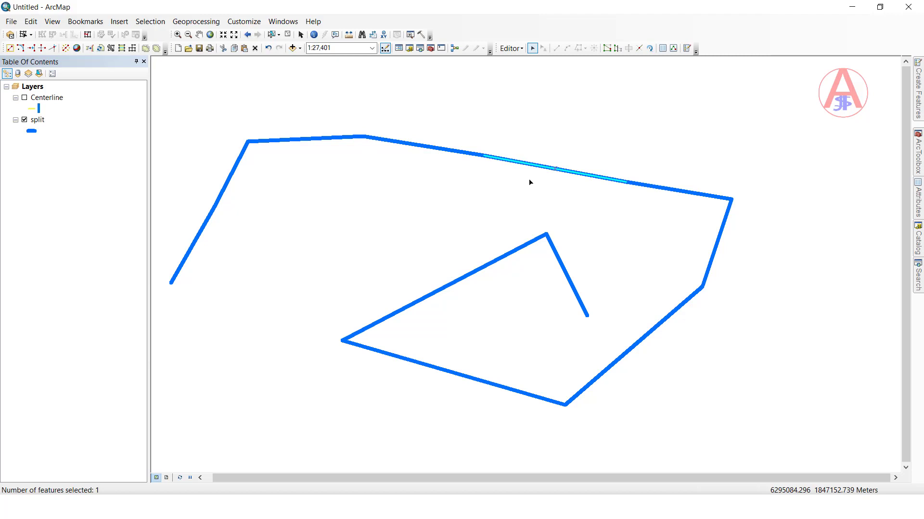
left_click(685, 192)
left_click(716, 244)
left_click(675, 311)
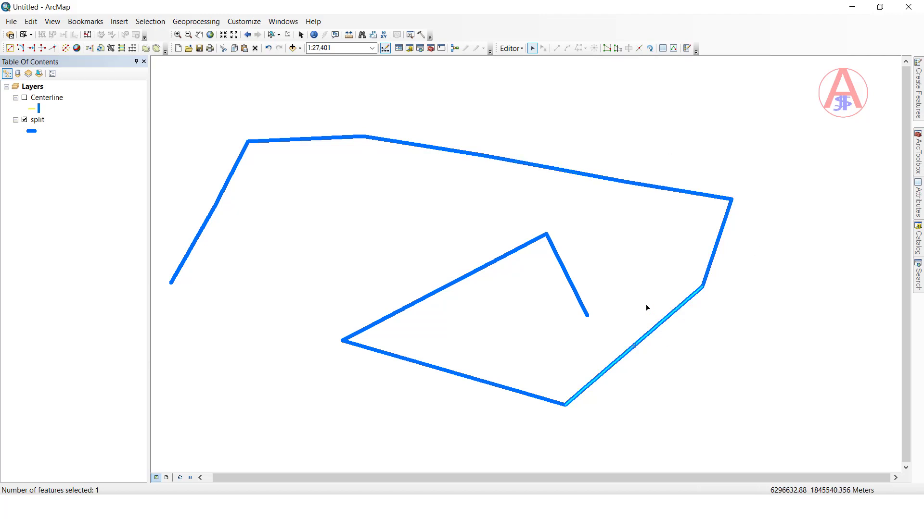
left_click(577, 291)
left_click(610, 238)
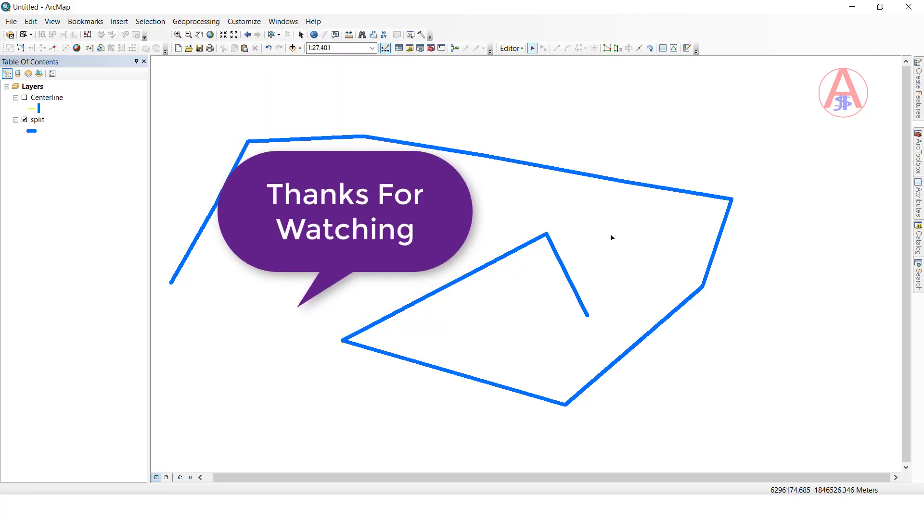
Select one blue segment of the split top line with the Edit tool.
left_click(423, 146)
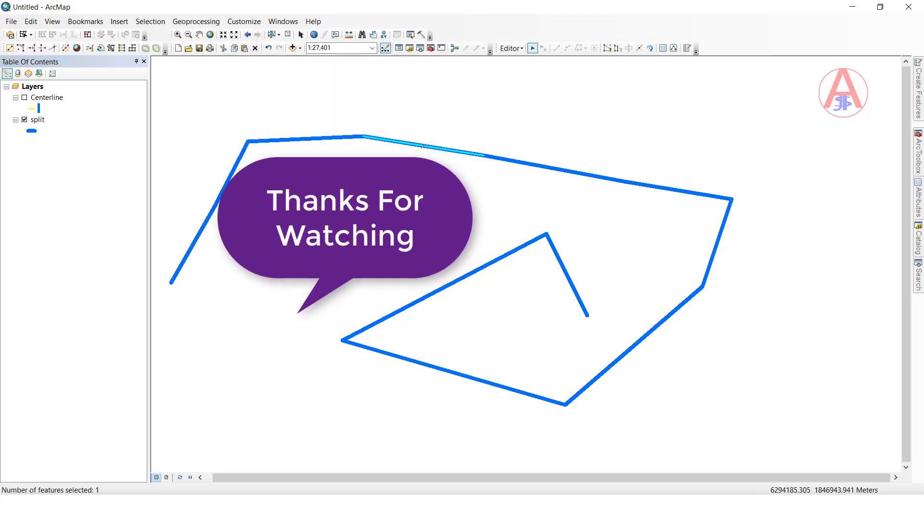